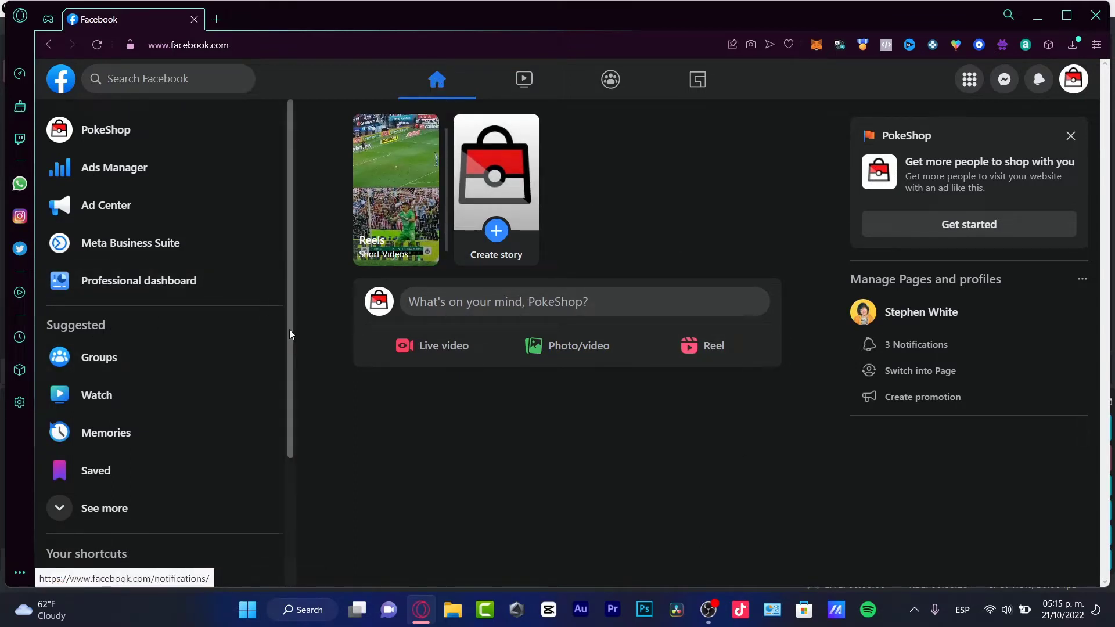
Expand the left sidebar with See more to reveal Climate Science Center and COVID-19 Information Center
{"action": "scroll", "coordinate": [232, 330], "scroll_direction": "down", "scroll_amount": 1}
{"action": "left_click", "coordinate": [144, 473]}
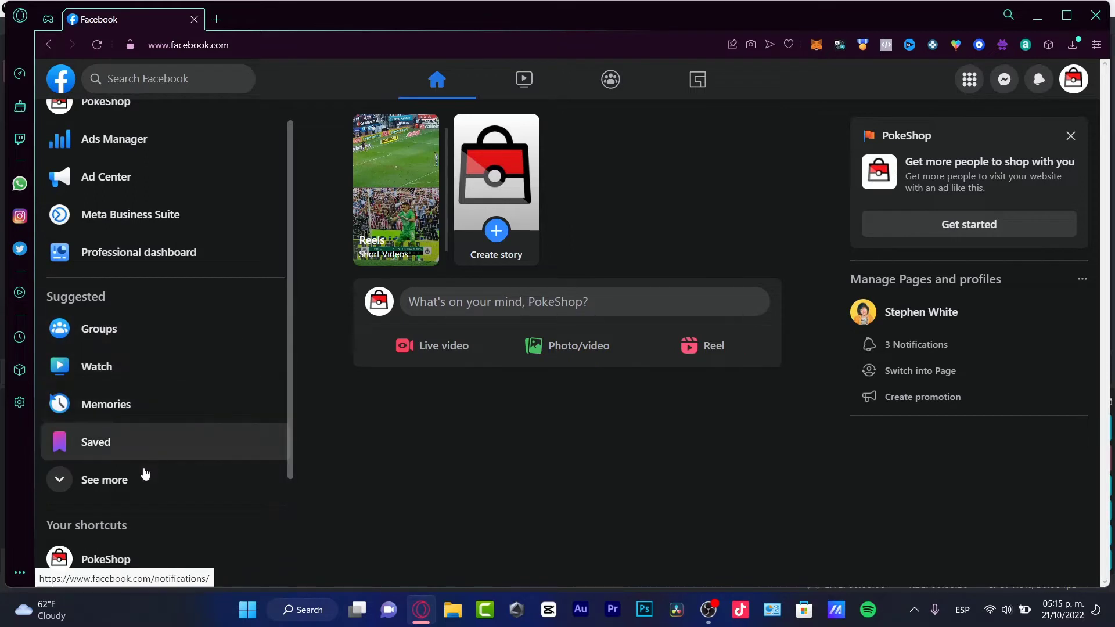
{"action": "scroll", "coordinate": [194, 441], "scroll_direction": "down", "scroll_amount": 3}
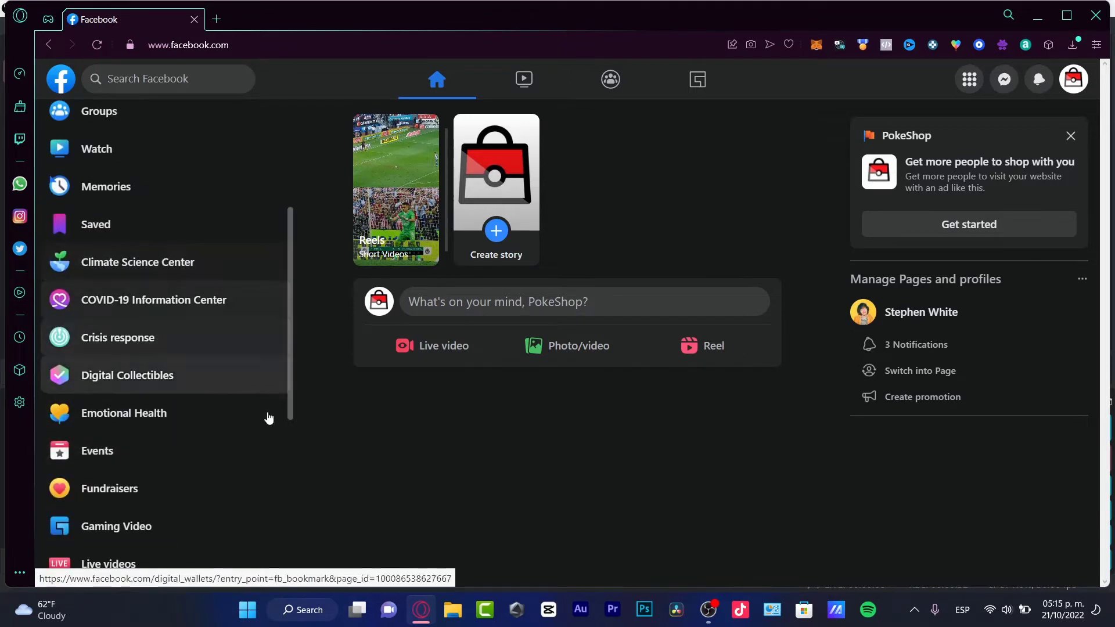
{"action": "scroll", "coordinate": [249, 379], "scroll_direction": "up", "scroll_amount": 4}
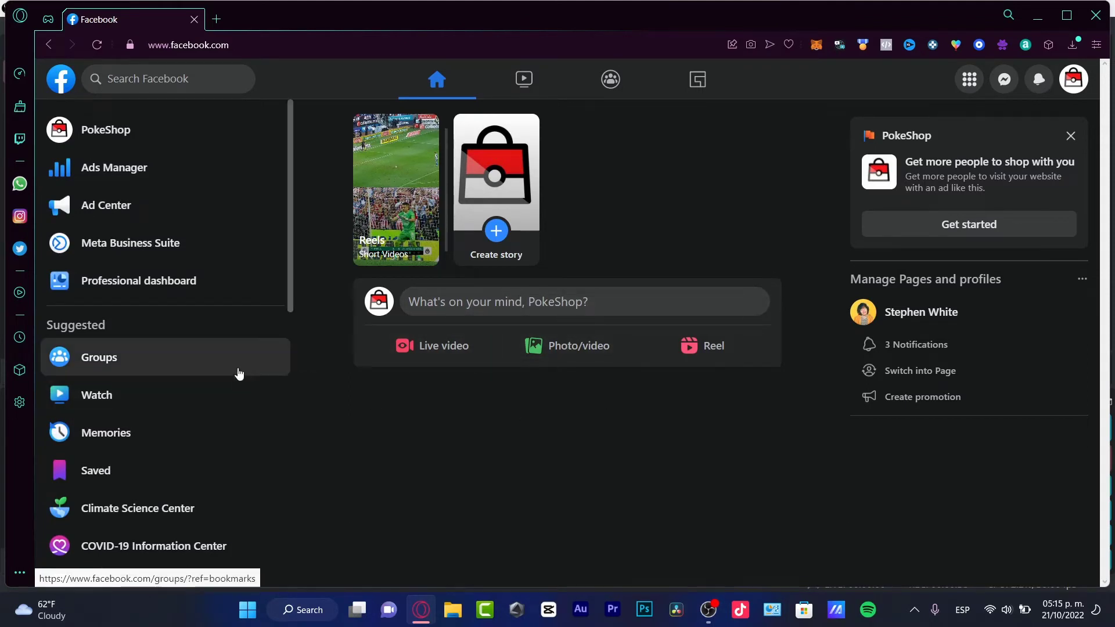
Search Facebook for 'nintendo'
{"action": "left_click", "coordinate": [198, 88]}
{"action": "type", "text": "nintend"}
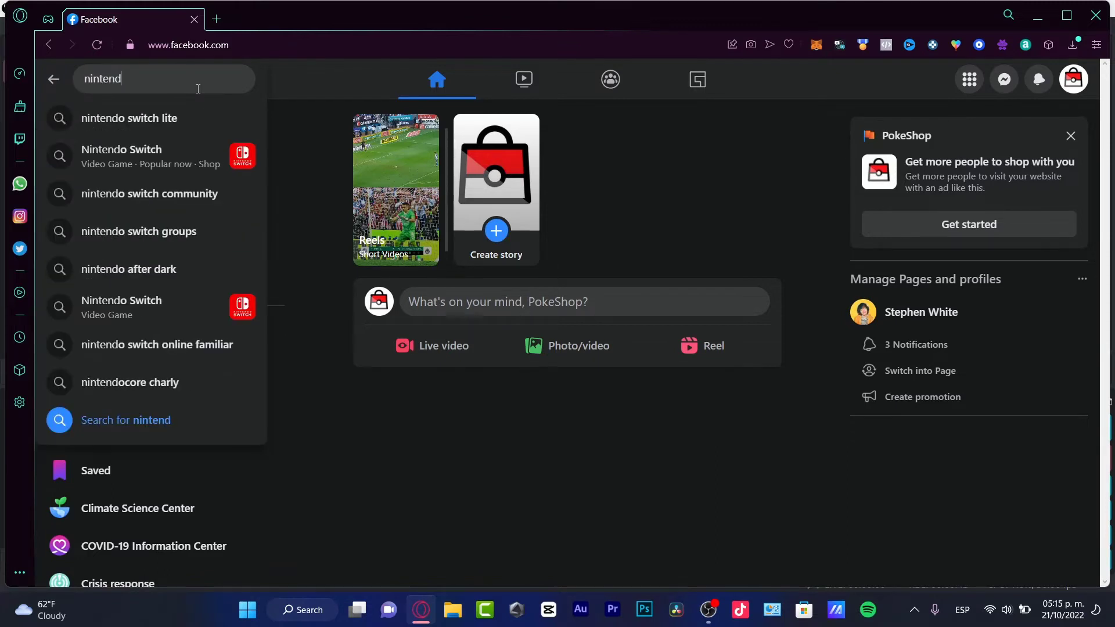
{"action": "type", "text": "o"}
{"action": "key", "text": "Return"}
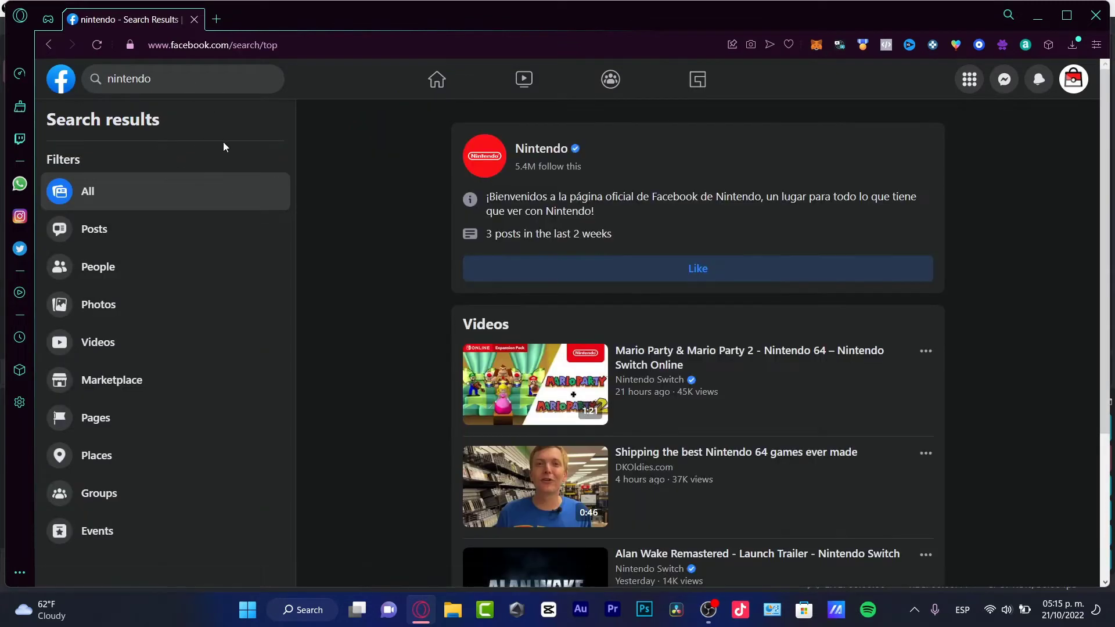
Like the official Nintendo page and browse through the search results
{"action": "left_click", "coordinate": [697, 268]}
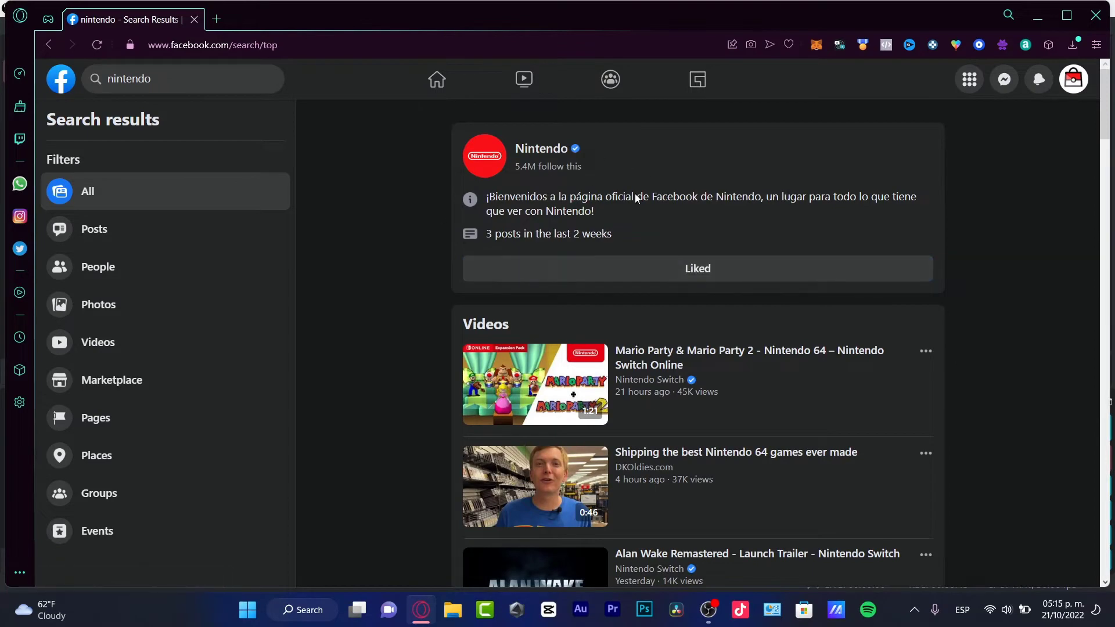
{"action": "scroll", "coordinate": [773, 384], "scroll_direction": "down", "scroll_amount": 4}
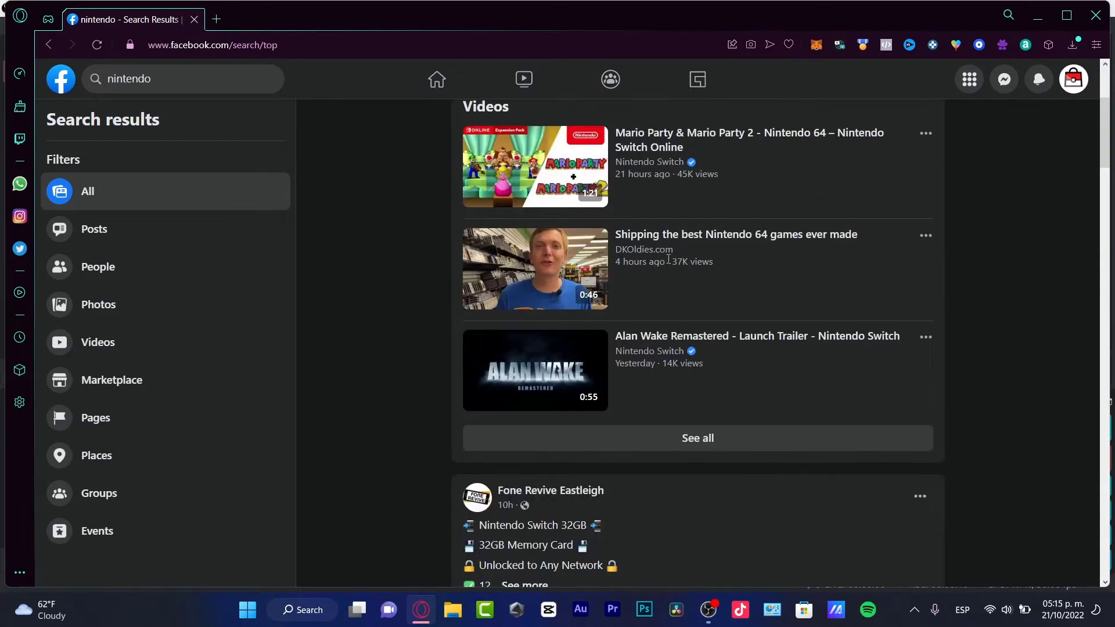
{"action": "scroll", "coordinate": [669, 259], "scroll_direction": "up", "scroll_amount": 4}
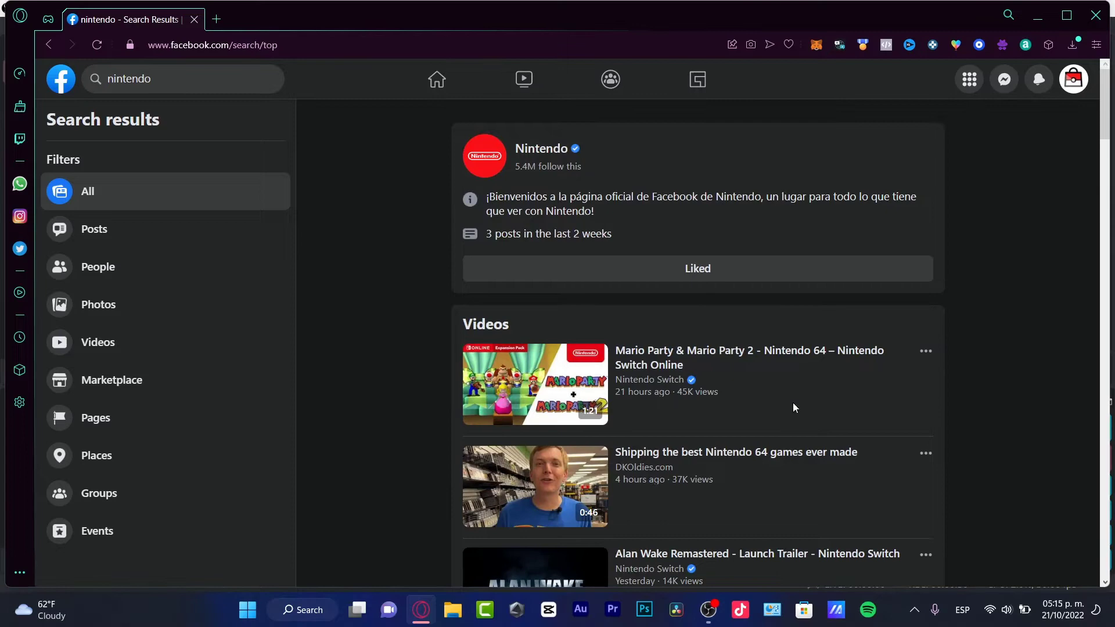
{"action": "scroll", "coordinate": [794, 408], "scroll_direction": "down", "scroll_amount": 4}
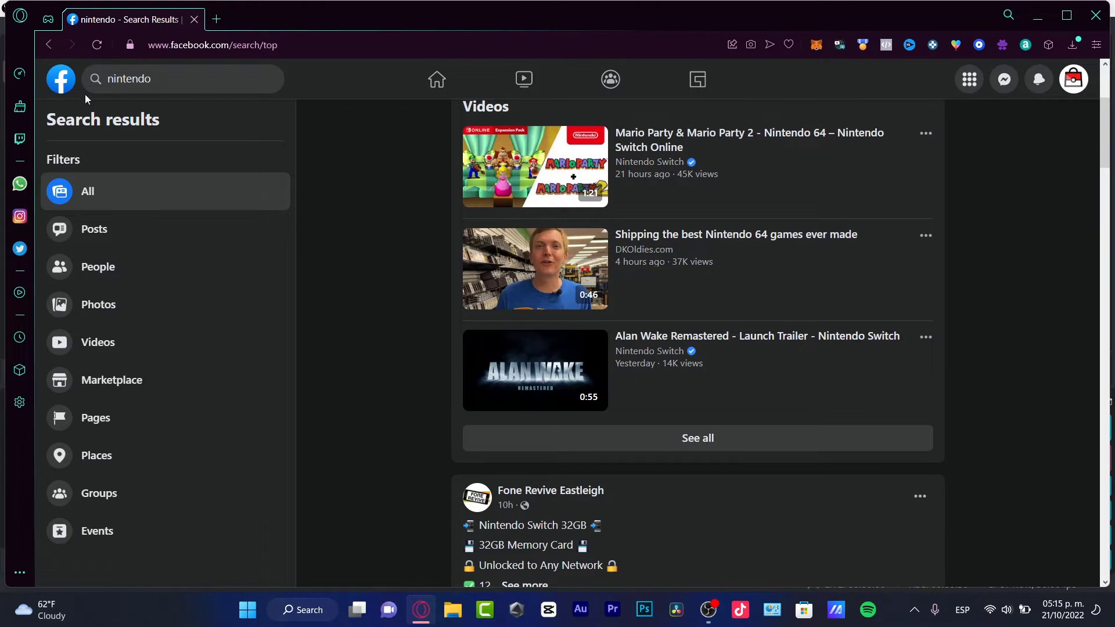
{"action": "scroll", "coordinate": [546, 466], "scroll_direction": "down", "scroll_amount": 8}
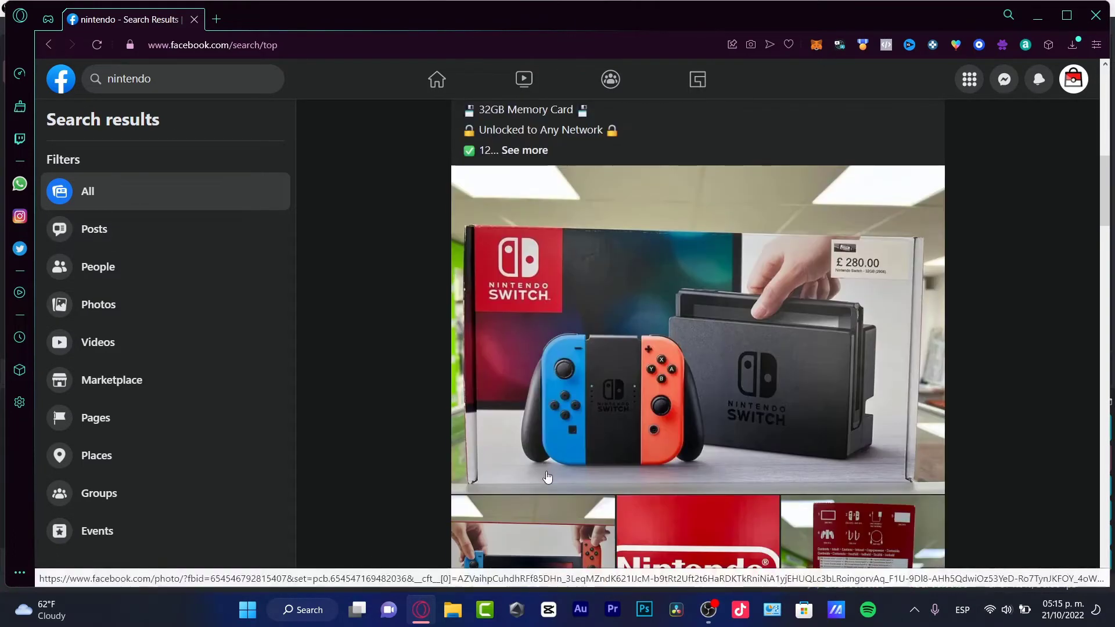
{"action": "scroll", "coordinate": [549, 479], "scroll_direction": "up", "scroll_amount": 4}
{"action": "scroll", "coordinate": [549, 479], "scroll_direction": "down", "scroll_amount": 4}
{"action": "scroll", "coordinate": [556, 488], "scroll_direction": "up", "scroll_amount": 10}
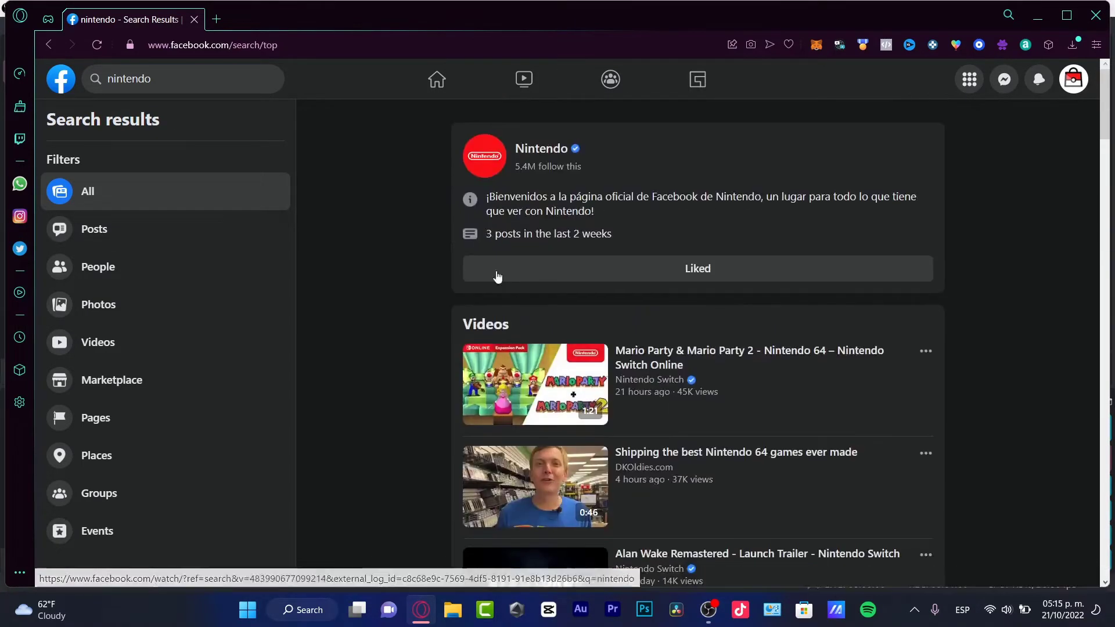
Return to the home feed and switch from the PokeShop page to the personal profile
{"action": "left_click", "coordinate": [437, 79]}
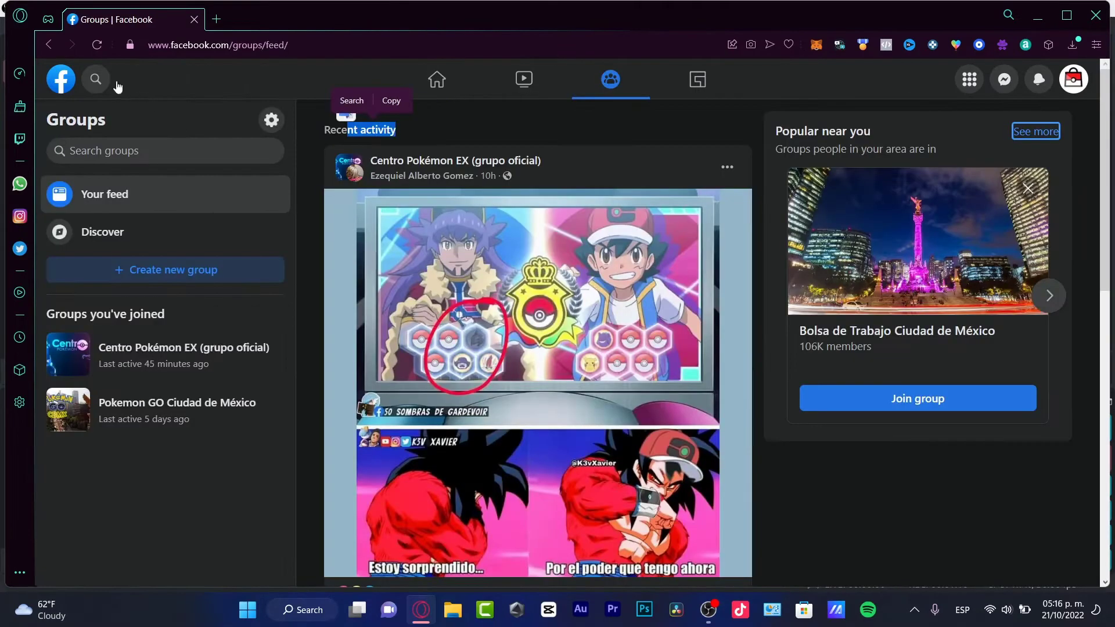
{"action": "left_click", "coordinate": [72, 81]}
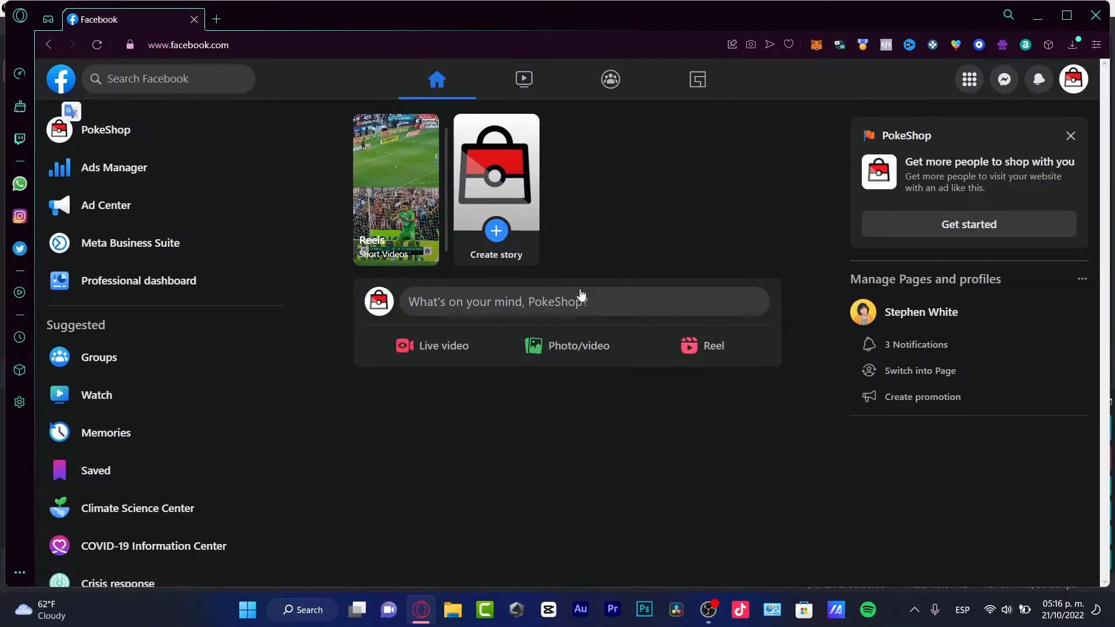
{"action": "left_click", "coordinate": [1073, 80]}
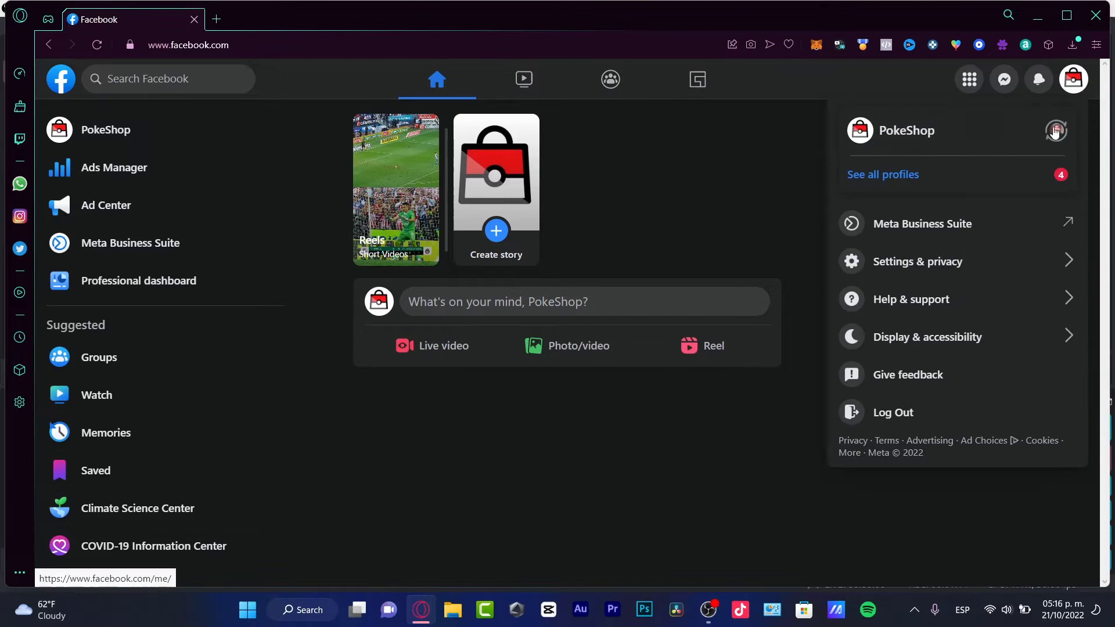
{"action": "left_click", "coordinate": [1062, 143]}
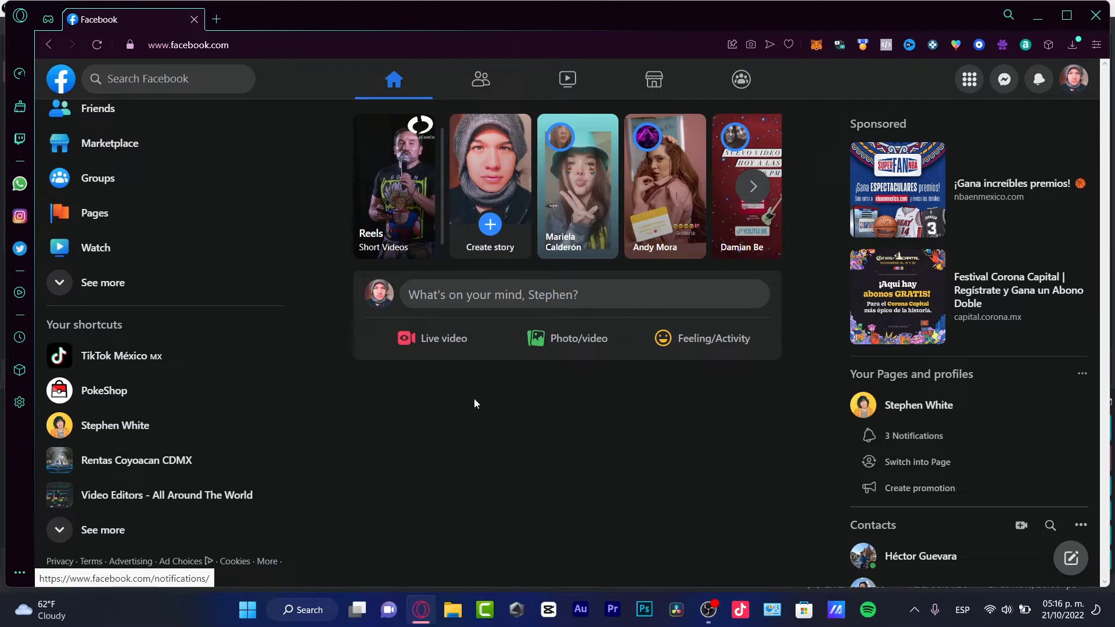
Reopen the account menu showing Settings & privacy and Log Out
{"action": "scroll", "coordinate": [174, 165], "scroll_direction": "up", "scroll_amount": 1}
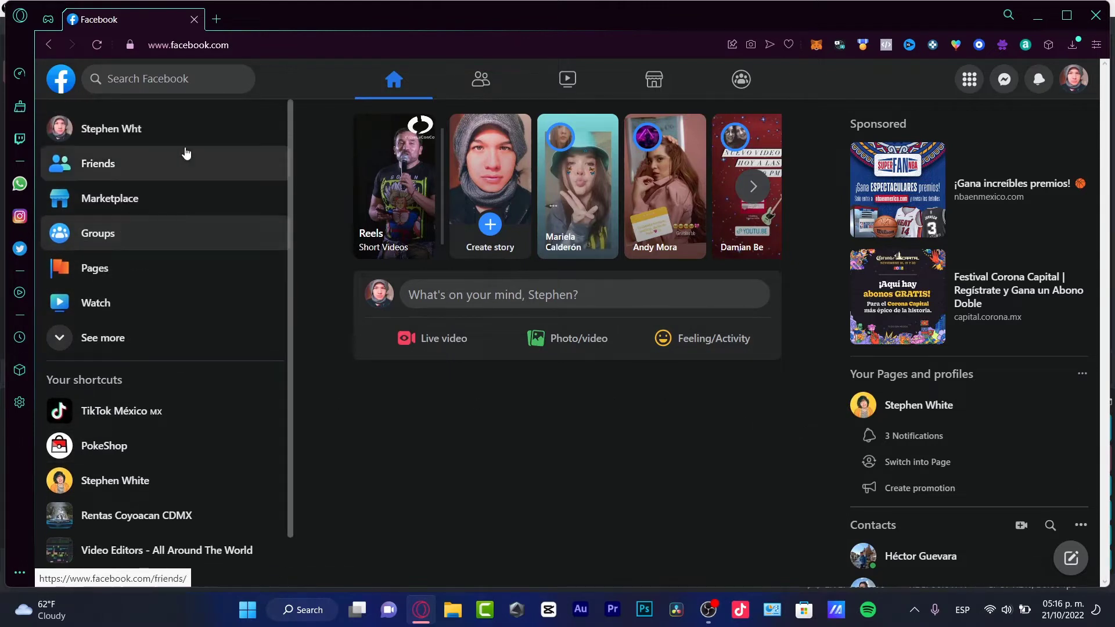
{"action": "left_click", "coordinate": [179, 76]}
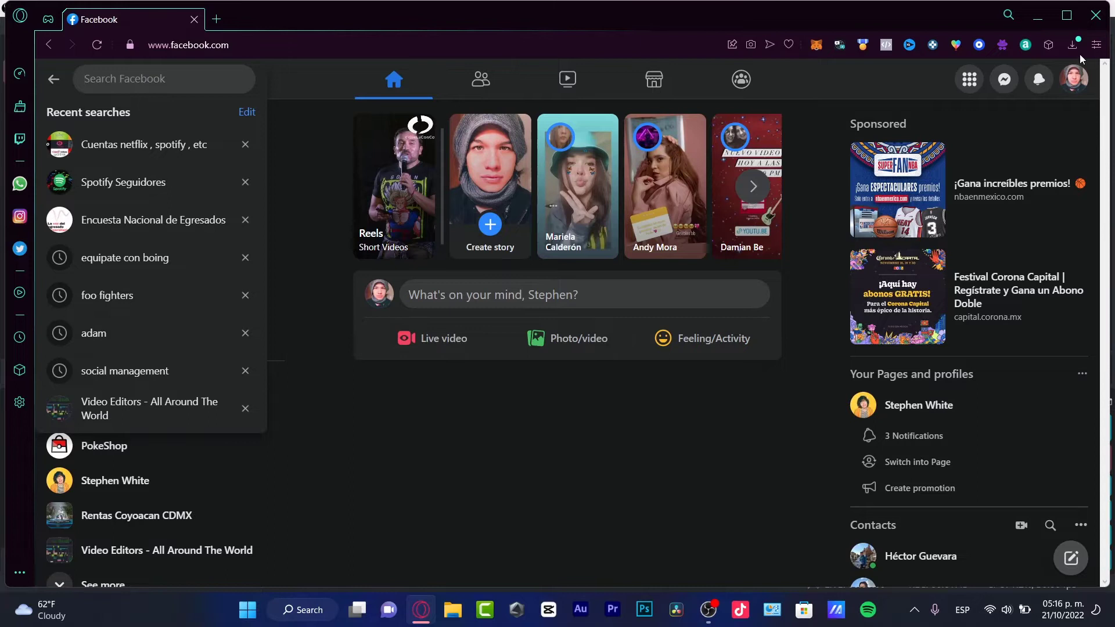
{"action": "left_click", "coordinate": [1074, 79]}
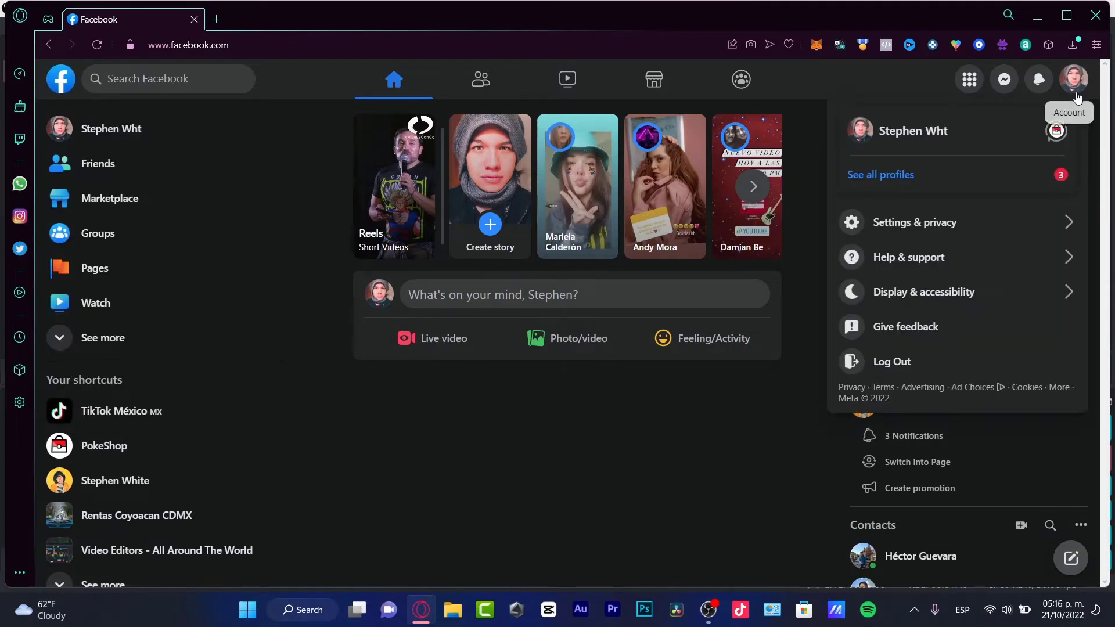
Go to Settings & privacy > Settings > Privacy
{"action": "left_click", "coordinate": [930, 235]}
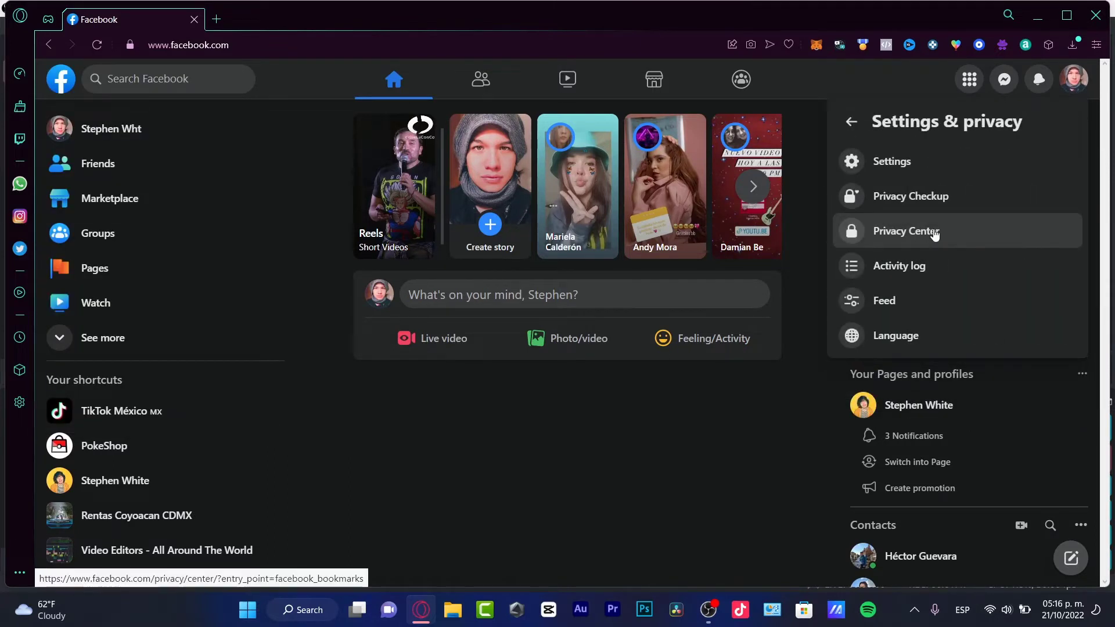
{"action": "left_click", "coordinate": [892, 162]}
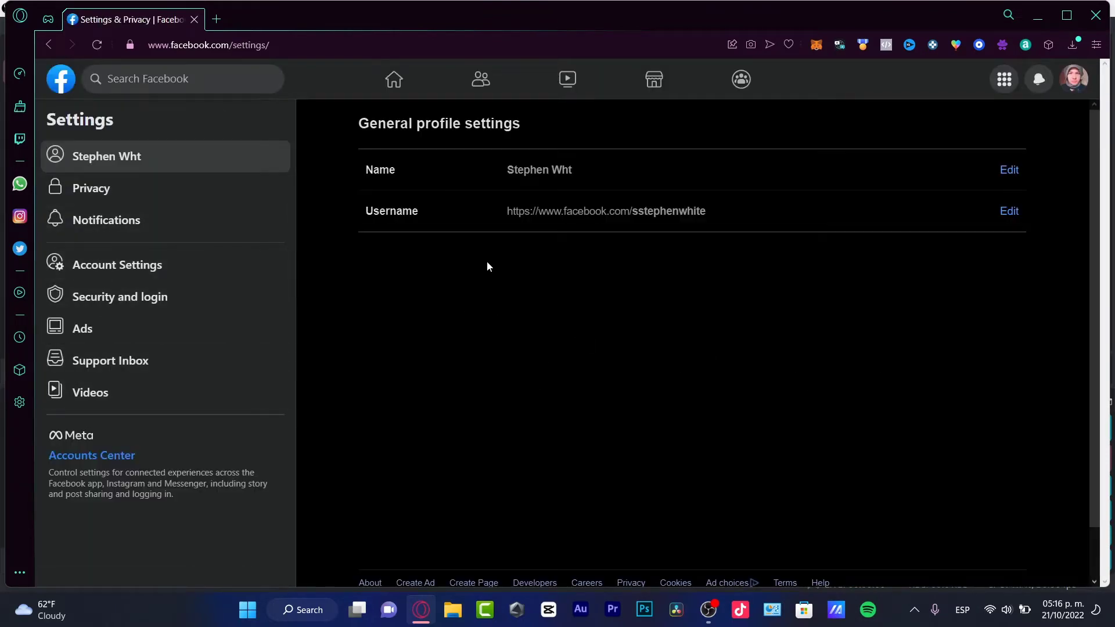
{"action": "left_click", "coordinate": [169, 199]}
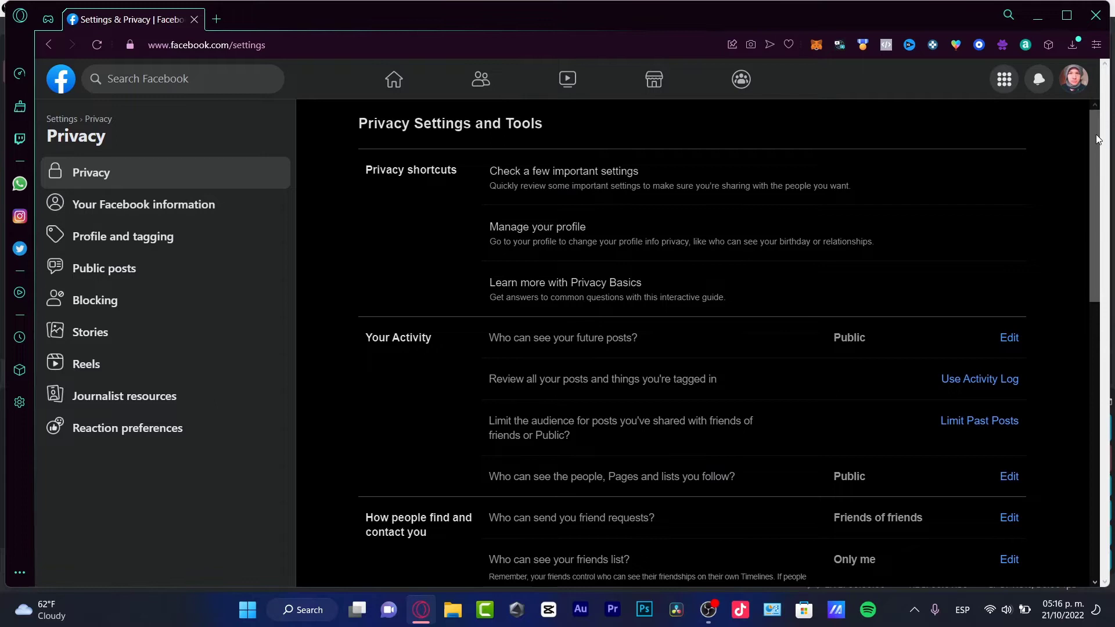
Confirm the search-engines linking setting shows No
{"action": "scroll", "coordinate": [1099, 189], "scroll_direction": "down", "scroll_amount": 2}
{"action": "left_click_drag", "start_coordinate": [1100, 189], "coordinate": [1100, 282]}
{"action": "left_click_drag", "start_coordinate": [546, 166], "coordinate": [667, 172]}
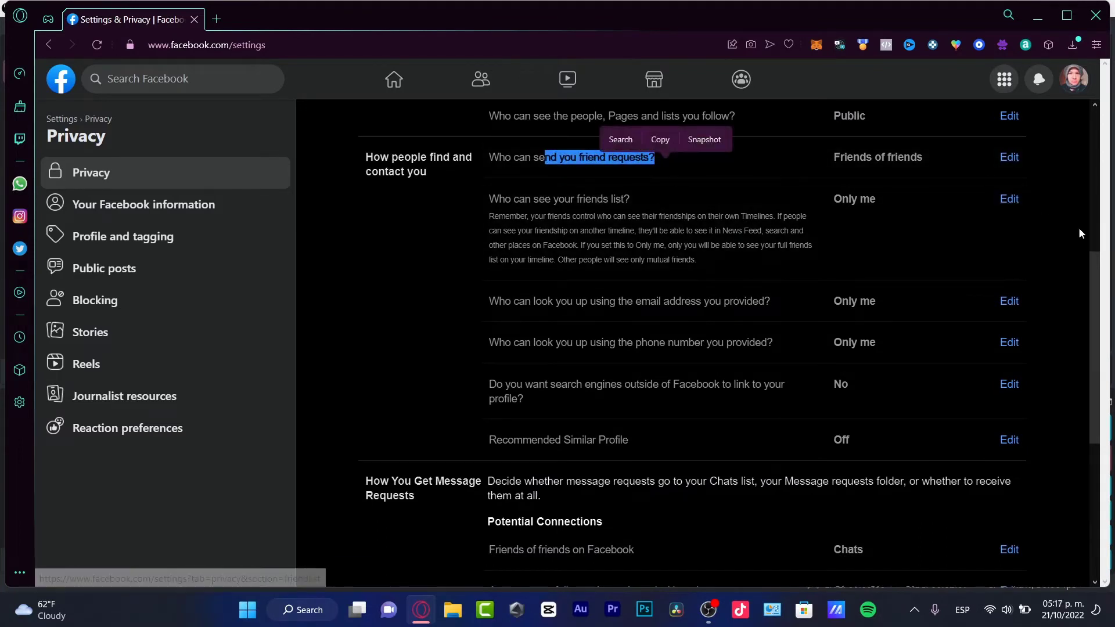
{"action": "left_click_drag", "start_coordinate": [1040, 278], "coordinate": [870, 347]}
{"action": "left_click", "coordinate": [869, 262]}
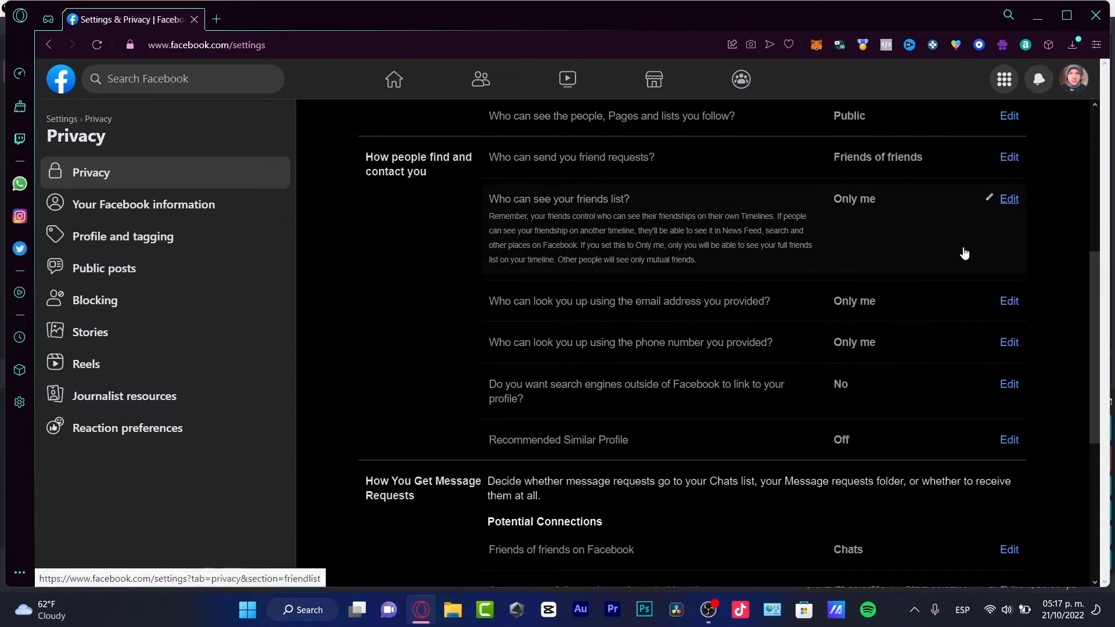
{"action": "scroll", "coordinate": [1095, 288], "scroll_direction": "down", "scroll_amount": 1}
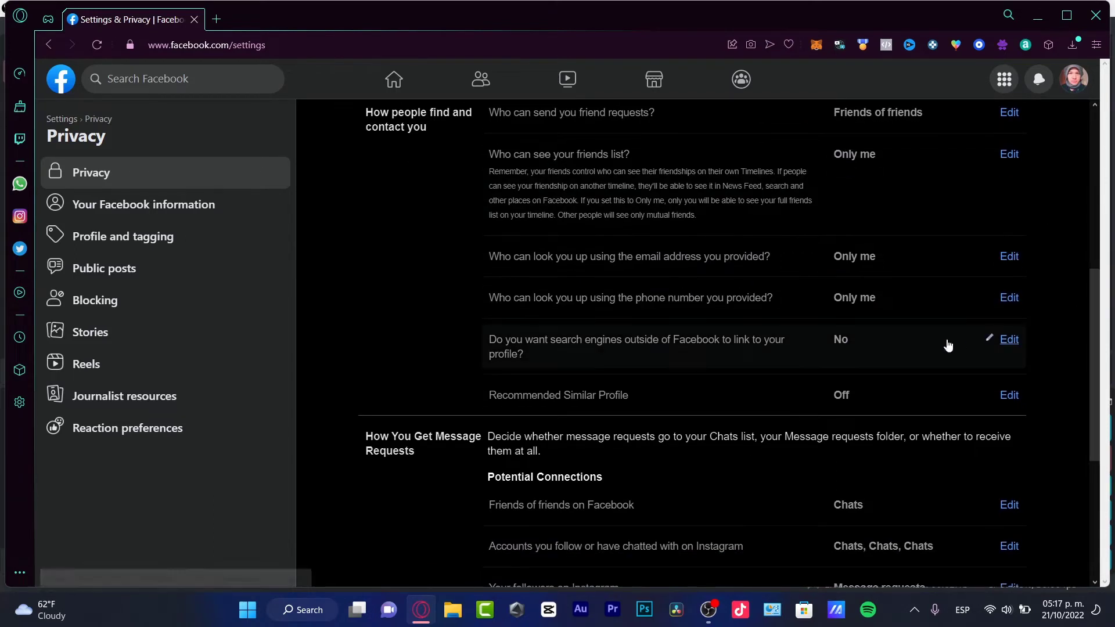
{"action": "left_click_drag", "start_coordinate": [487, 334], "coordinate": [575, 361]}
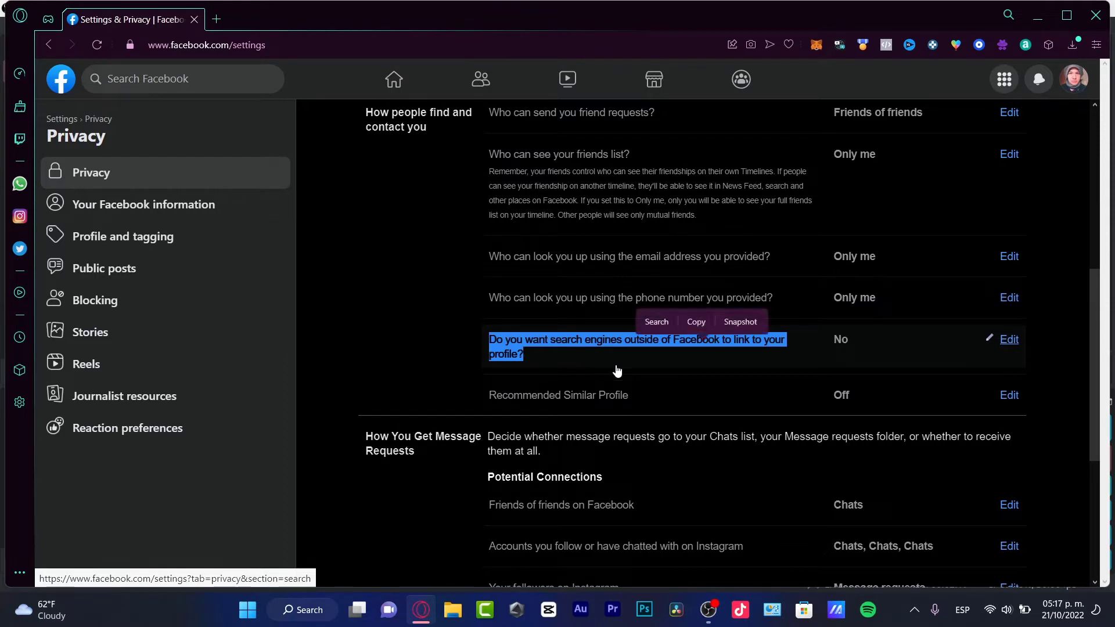
{"action": "double_click", "coordinate": [841, 342]}
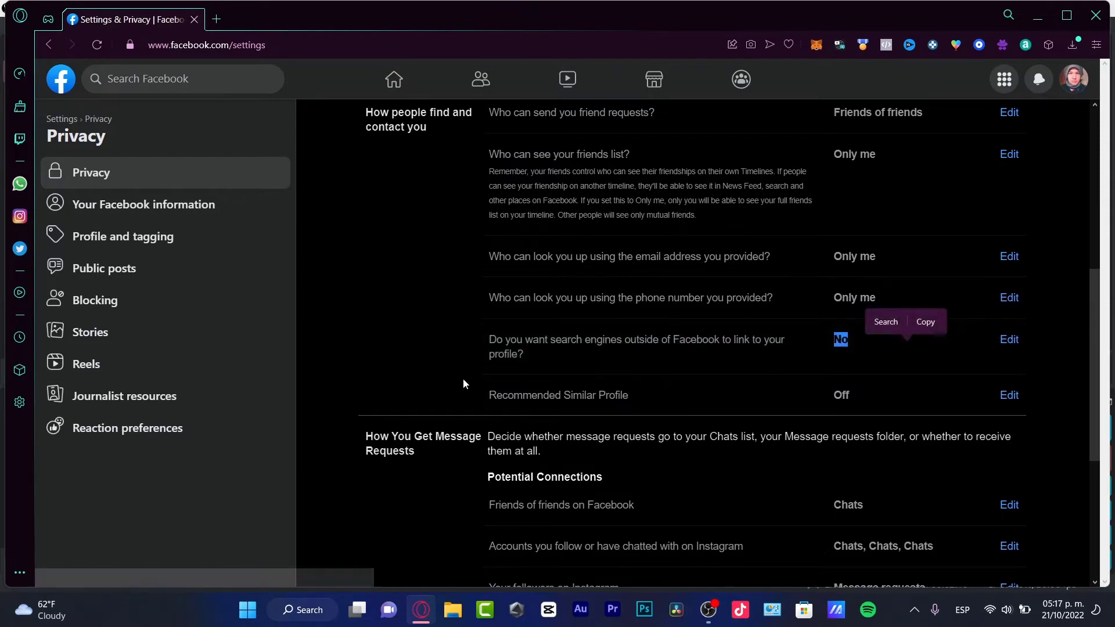
Open Recommended Similar Profile and leave its checkbox unticked
{"action": "left_click_drag", "start_coordinate": [487, 392], "coordinate": [631, 402]}
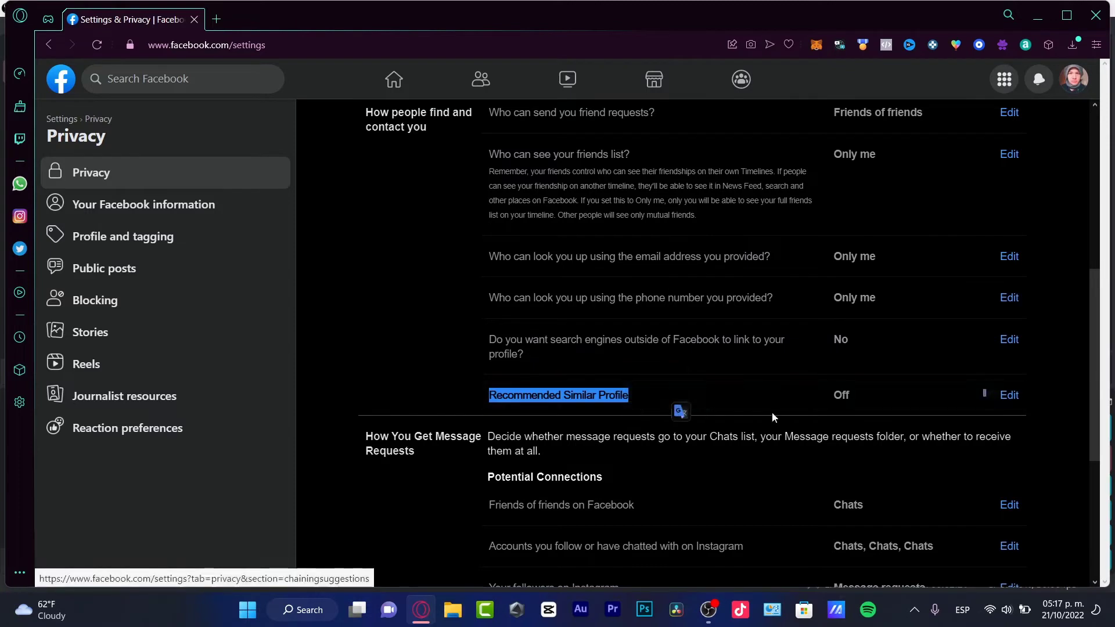
{"action": "left_click", "coordinate": [829, 403]}
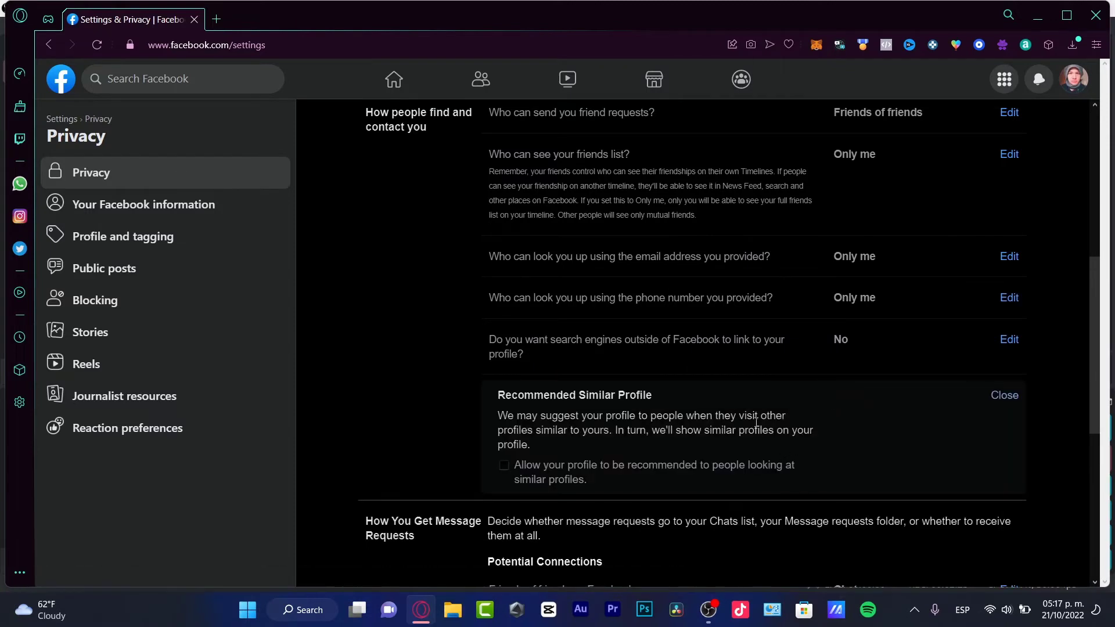
{"action": "left_click_drag", "start_coordinate": [611, 410], "coordinate": [789, 442]}
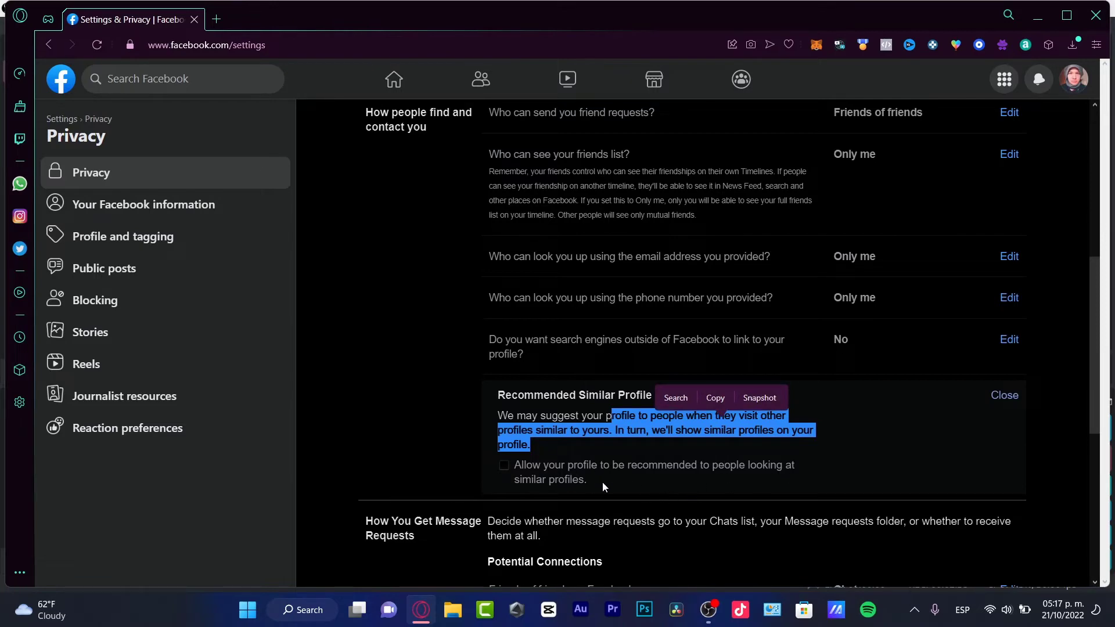
{"action": "scroll", "coordinate": [1014, 458], "scroll_direction": "down", "scroll_amount": 4}
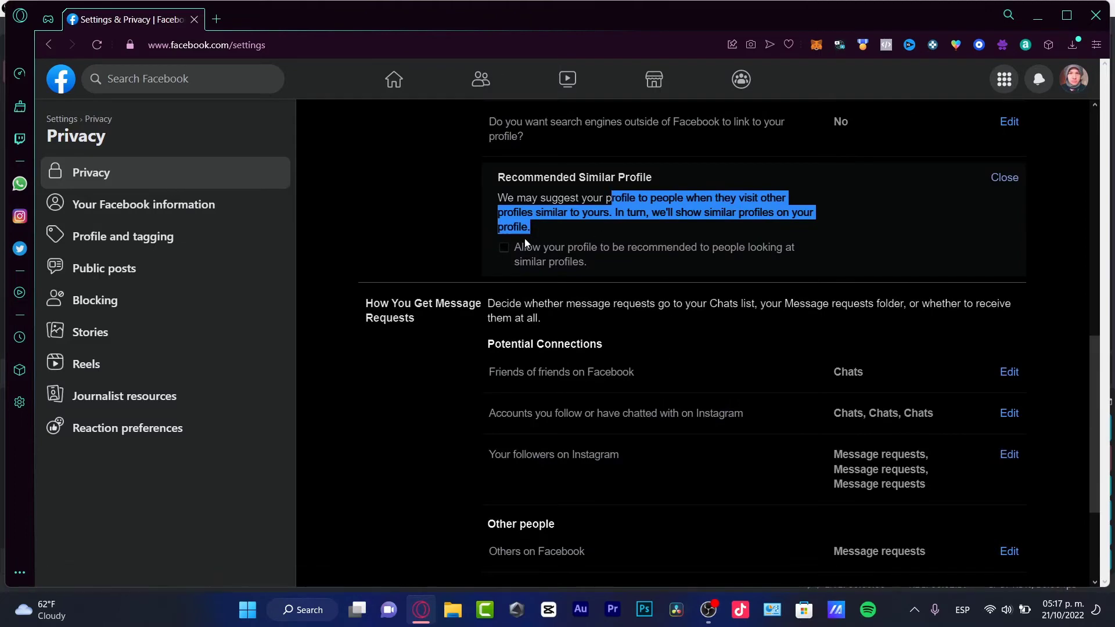
{"action": "scroll", "coordinate": [683, 330], "scroll_direction": "up", "scroll_amount": 10}
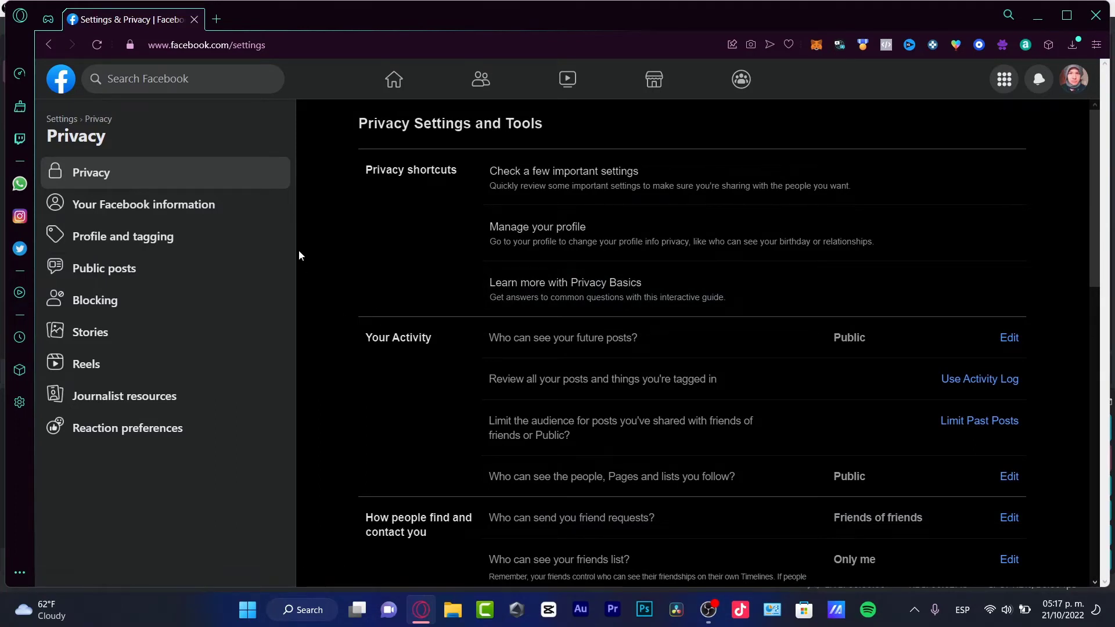
Open Your Facebook information in settings and show the Recent searches list
{"action": "left_click", "coordinate": [137, 211]}
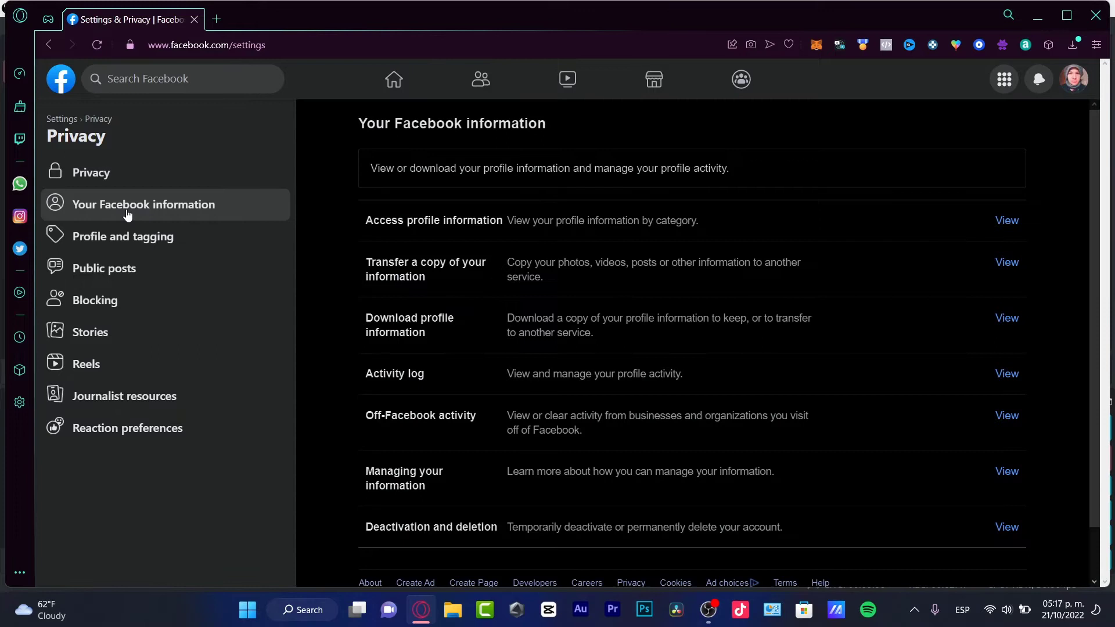
{"action": "scroll", "coordinate": [773, 400], "scroll_direction": "down", "scroll_amount": 2}
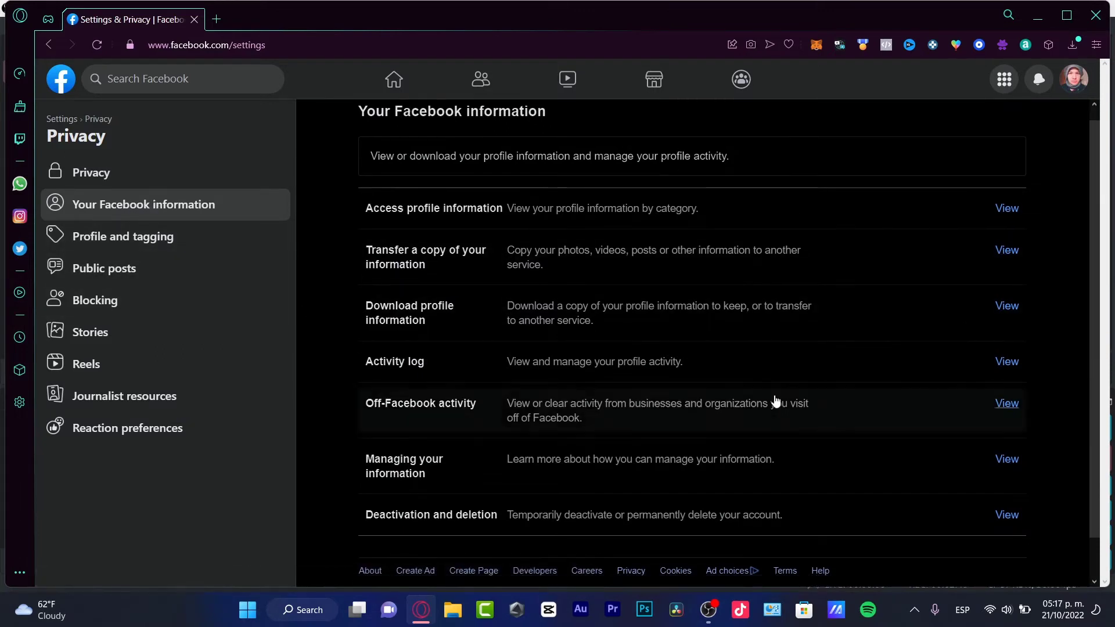
{"action": "scroll", "coordinate": [754, 396], "scroll_direction": "up", "scroll_amount": 2}
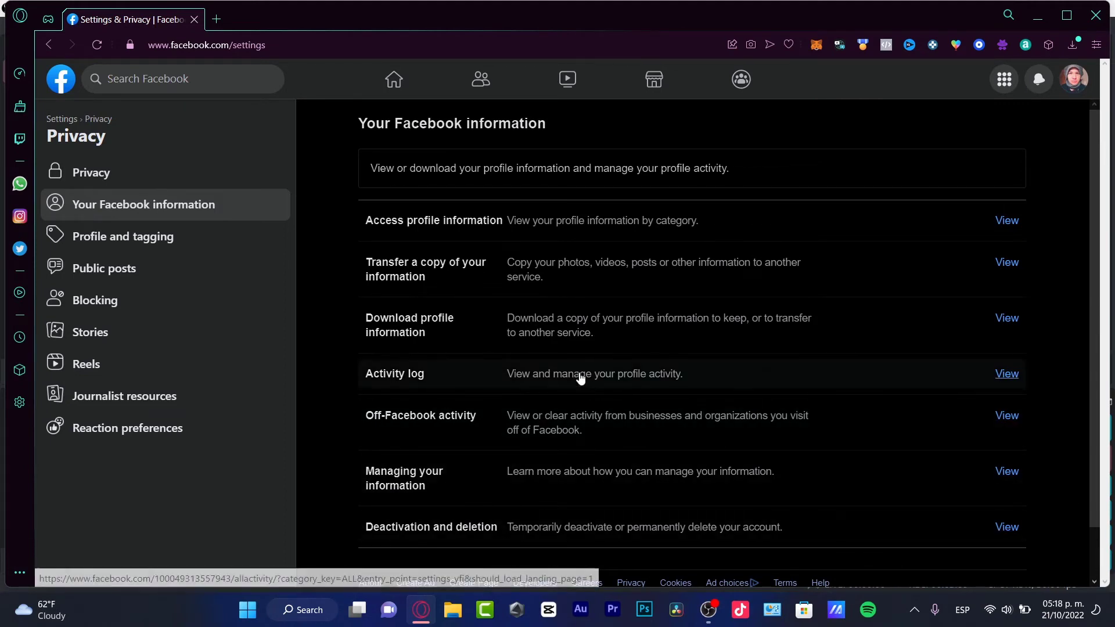
{"action": "left_click", "coordinate": [234, 86]}
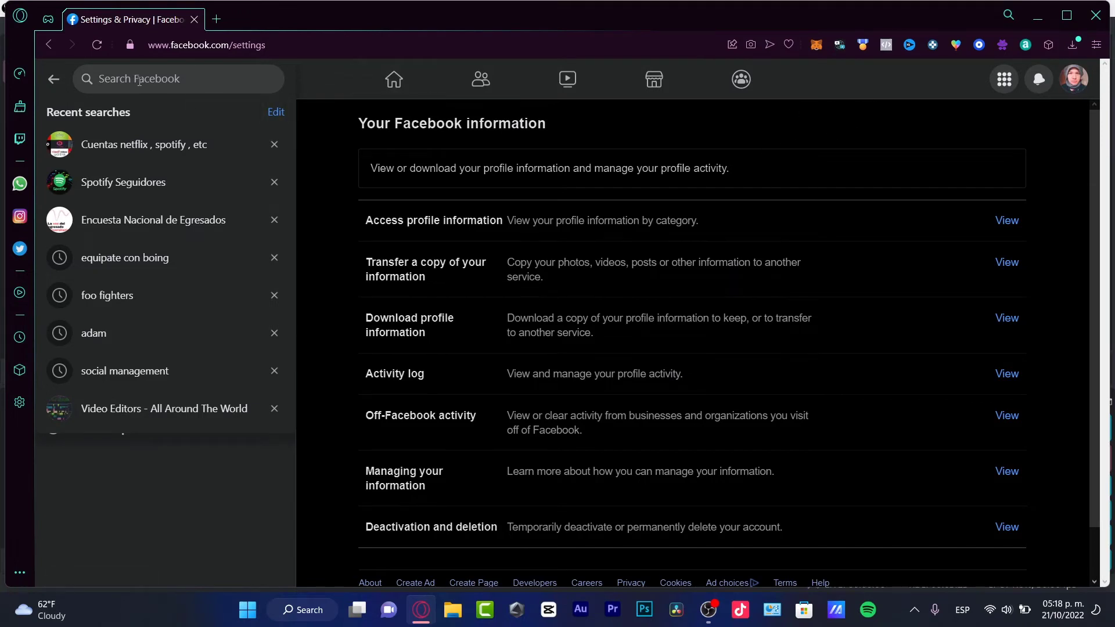
Open the Activity Log search history from Recent searches and clear all searches
{"action": "left_click", "coordinate": [176, 86]}
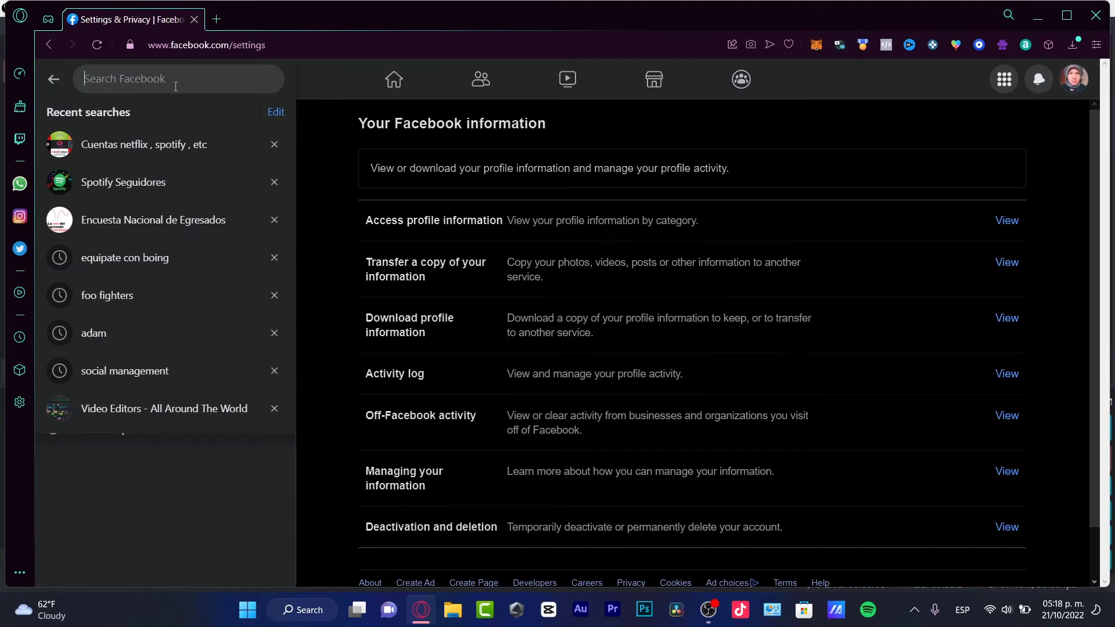
{"action": "left_click", "coordinate": [273, 114]}
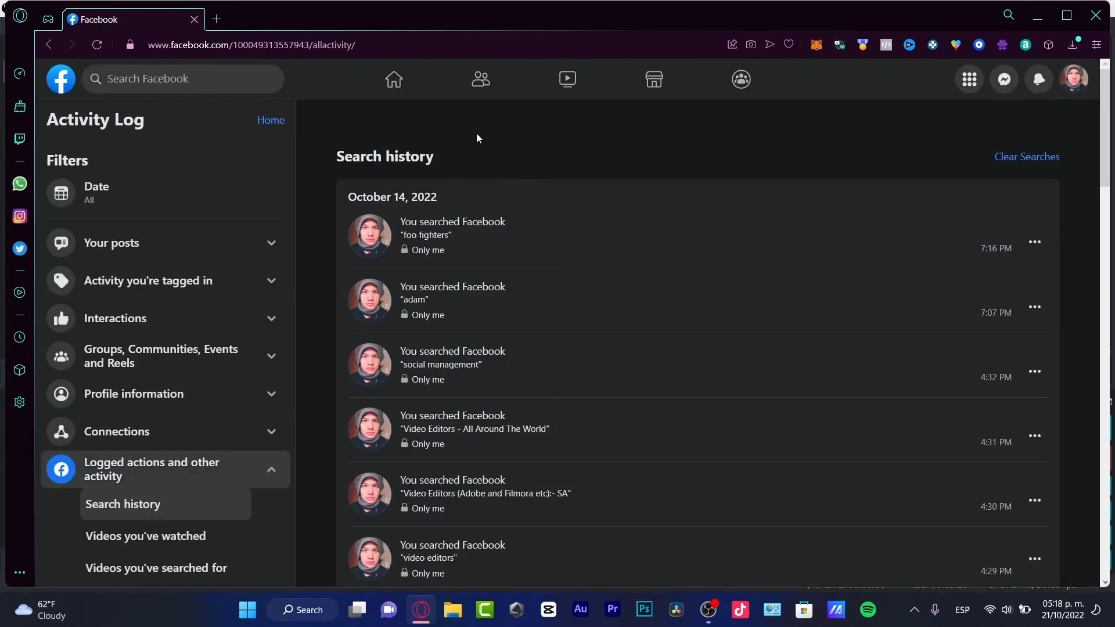
{"action": "left_click_drag", "start_coordinate": [476, 137], "coordinate": [336, 158]}
{"action": "scroll", "coordinate": [717, 268], "scroll_direction": "down", "scroll_amount": 10}
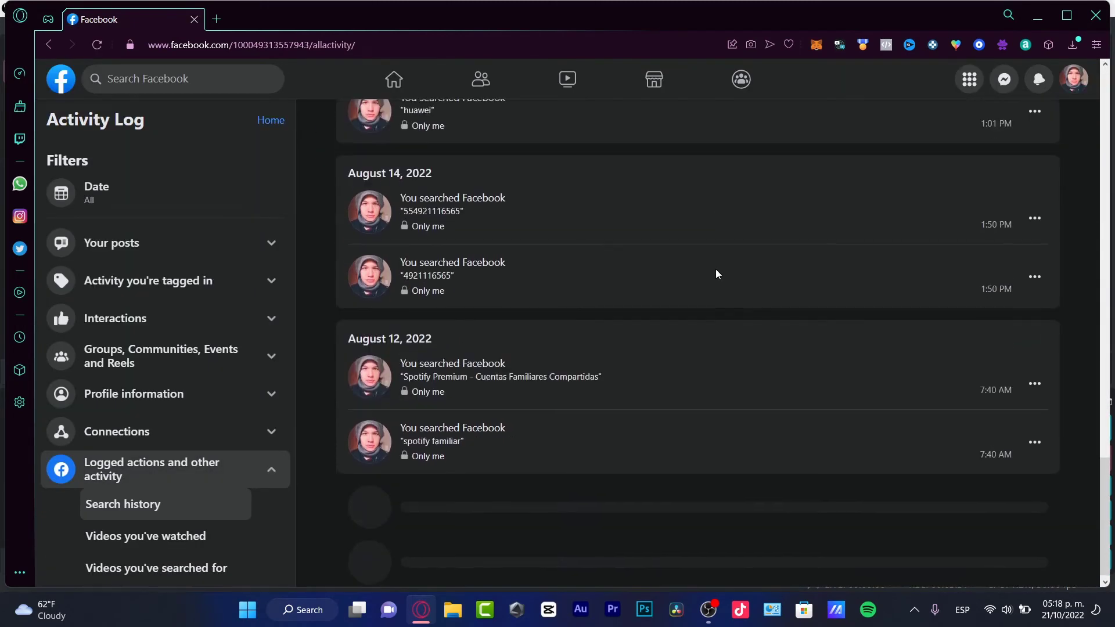
{"action": "scroll", "coordinate": [716, 272], "scroll_direction": "down", "scroll_amount": 10}
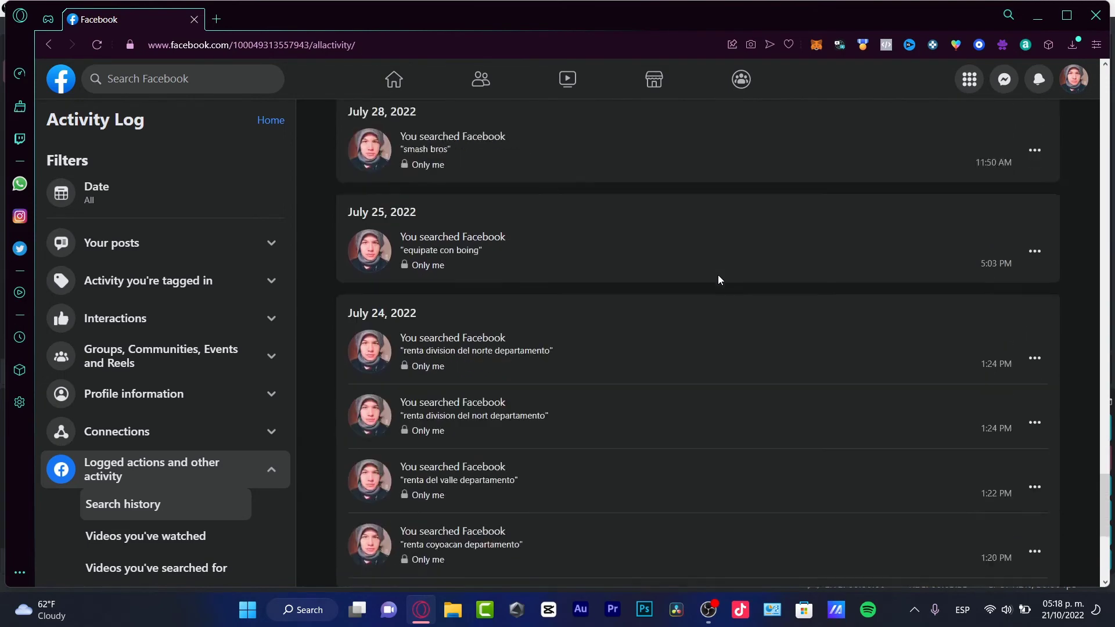
{"action": "scroll", "coordinate": [718, 275], "scroll_direction": "down", "scroll_amount": 3}
{"action": "scroll", "coordinate": [719, 276], "scroll_direction": "up", "scroll_amount": 20}
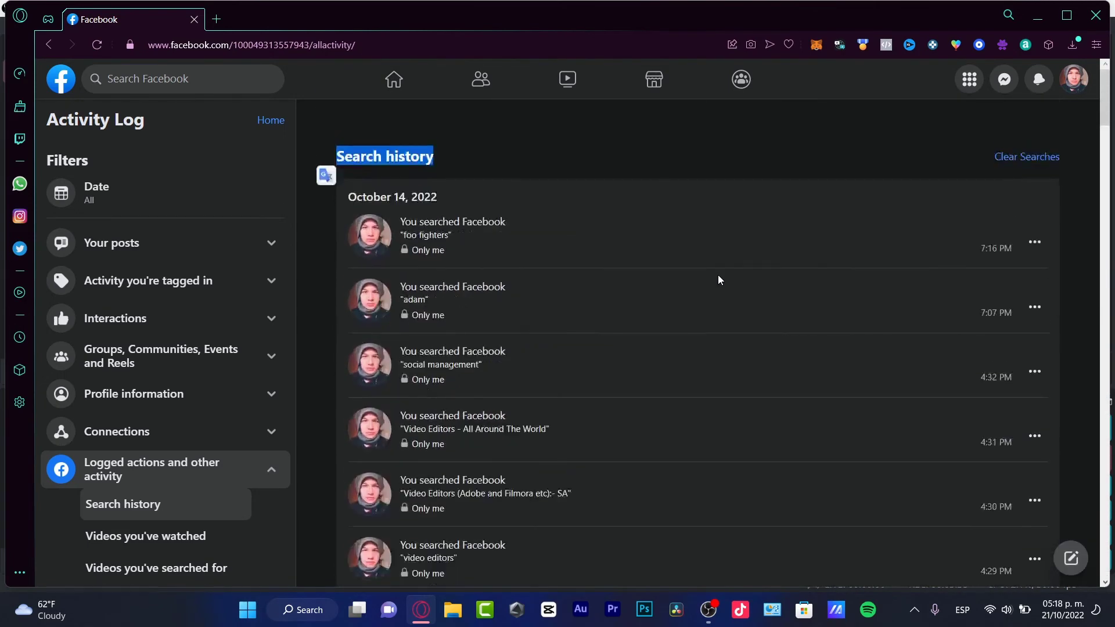
{"action": "left_click", "coordinate": [1013, 152]}
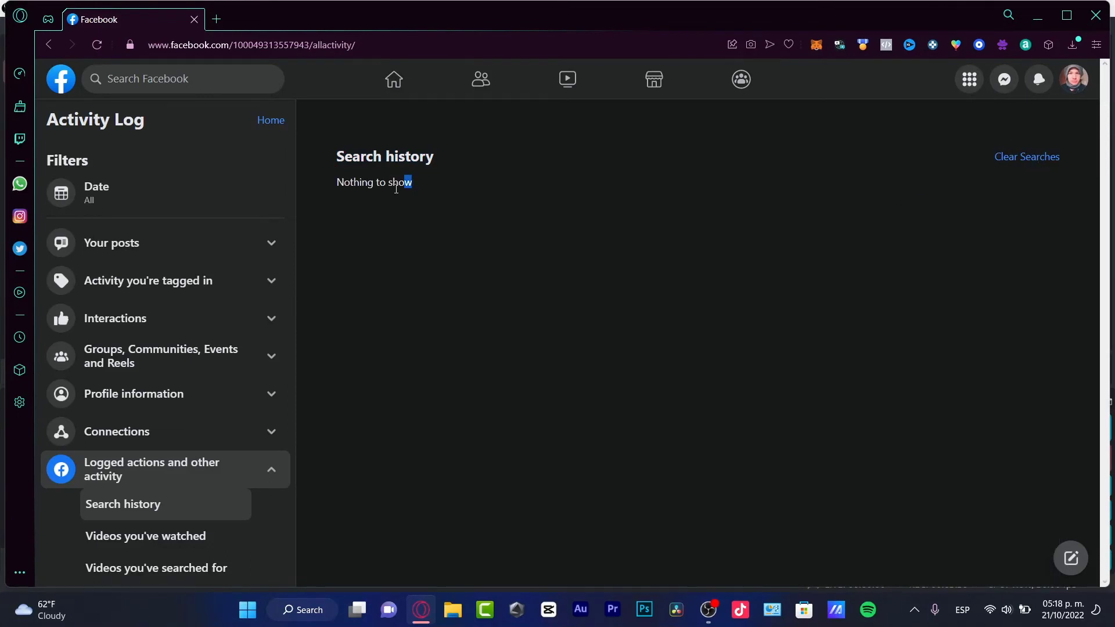
{"action": "left_click", "coordinate": [480, 255]}
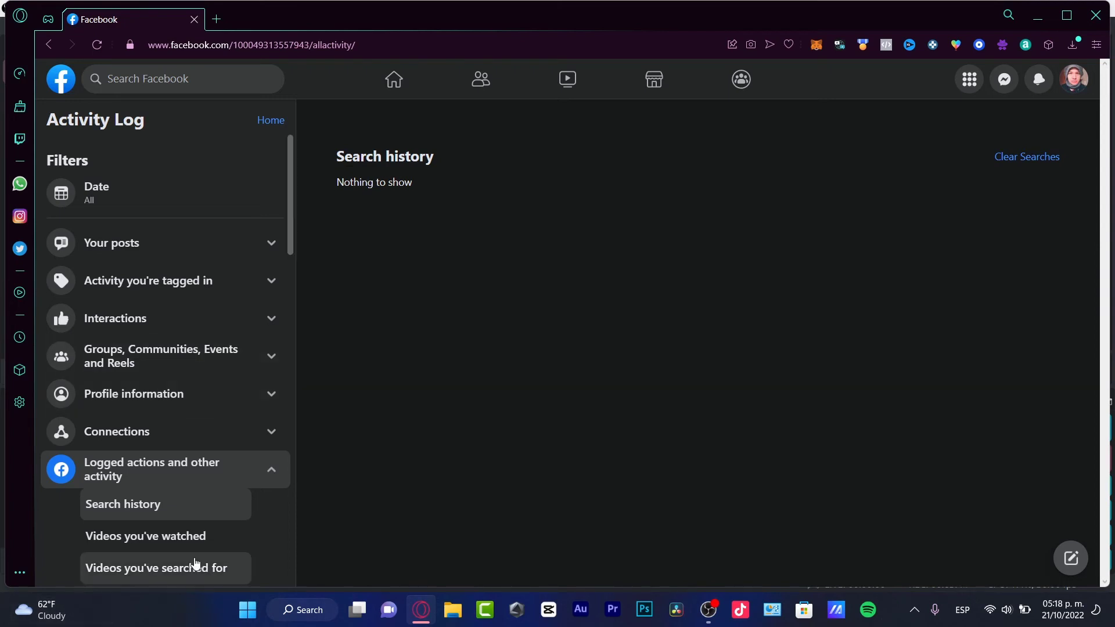
Browse Hidden from profile and Active sessions, then view the empty Videos you've searched for log
{"action": "scroll", "coordinate": [194, 565], "scroll_direction": "down", "scroll_amount": 4}
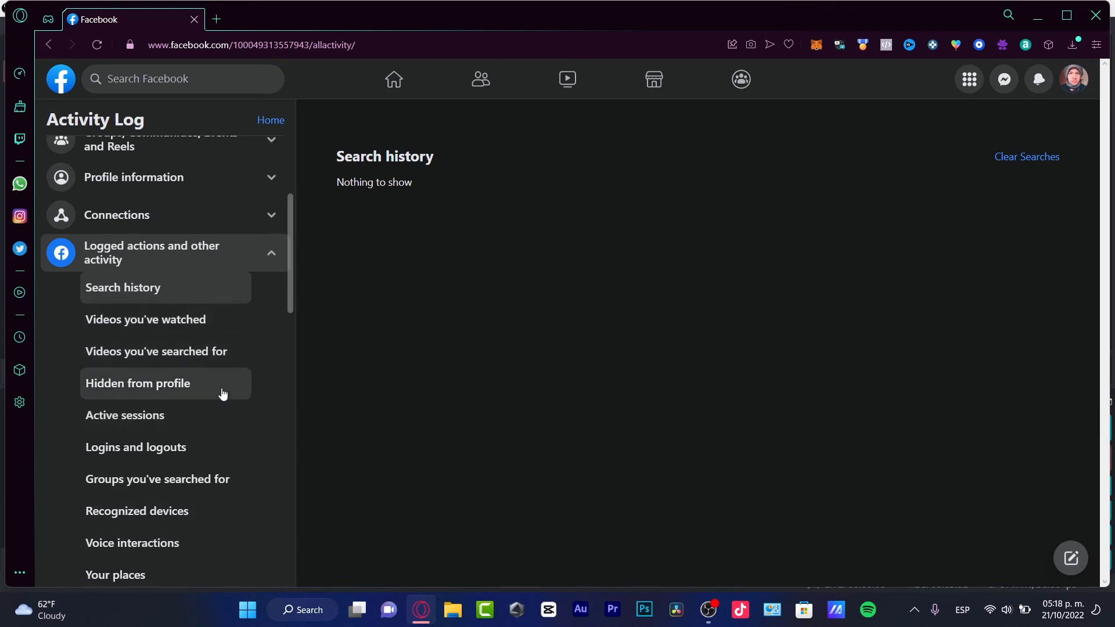
{"action": "left_click", "coordinate": [176, 393]}
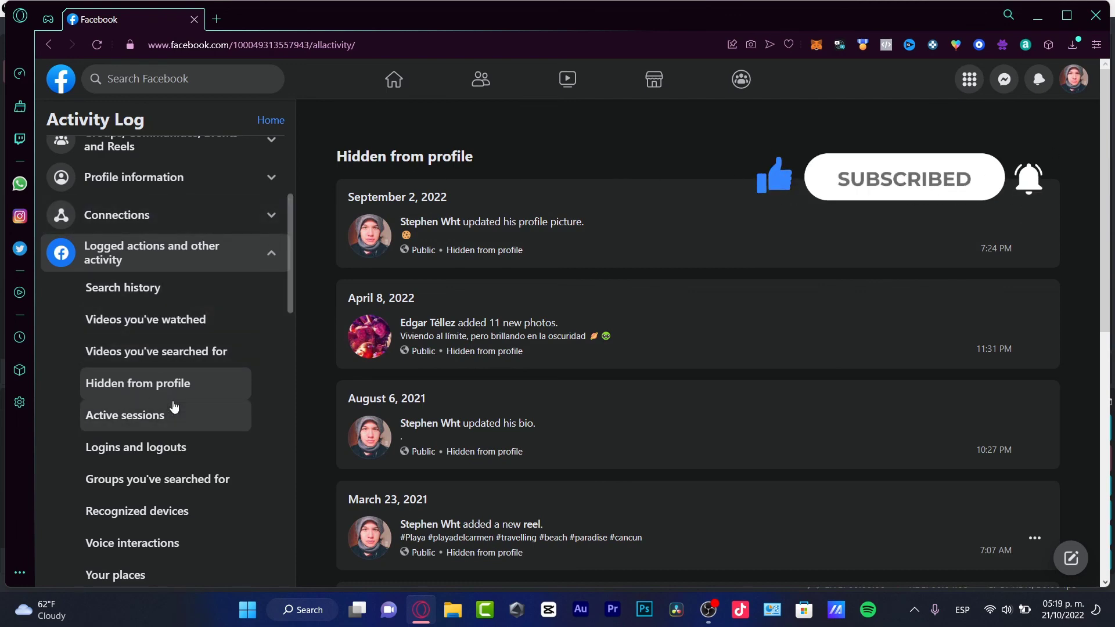
{"action": "left_click", "coordinate": [183, 418]}
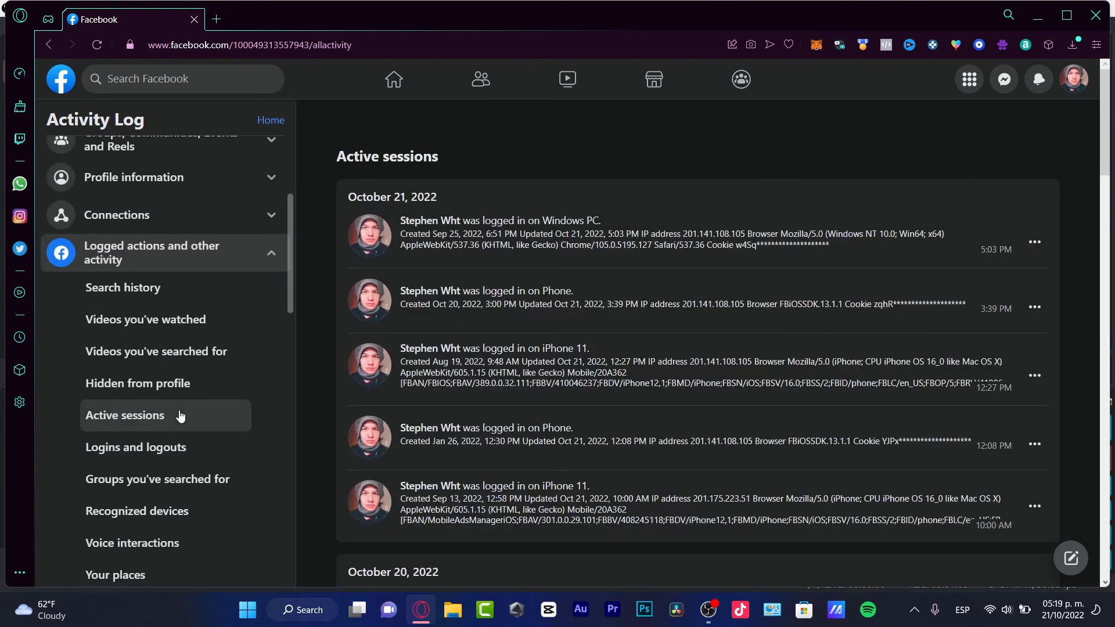
{"action": "left_click", "coordinate": [195, 360]}
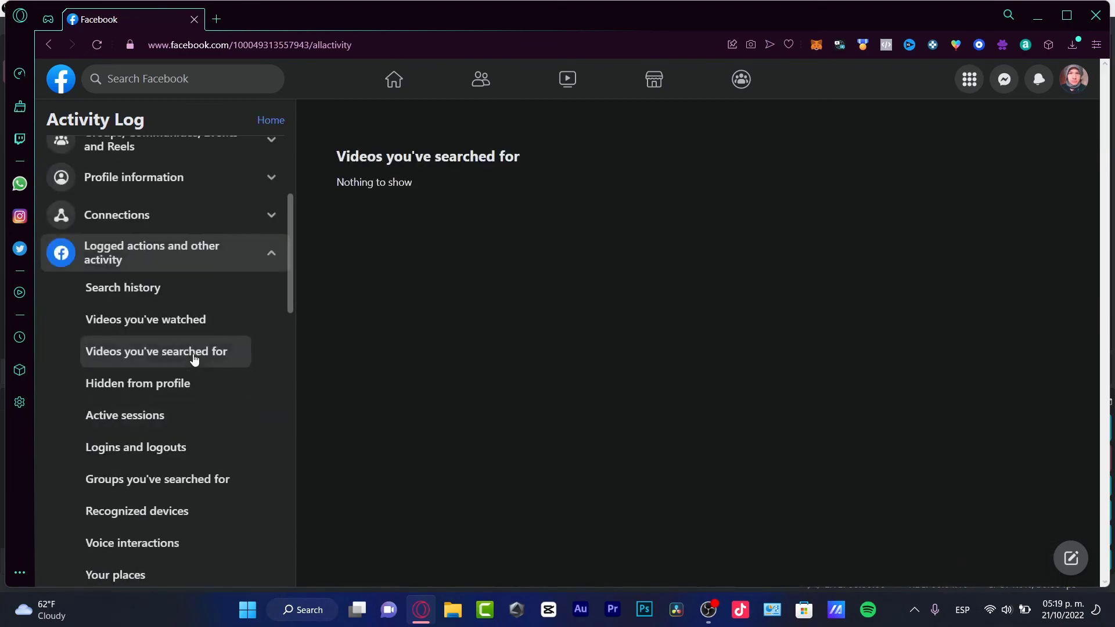